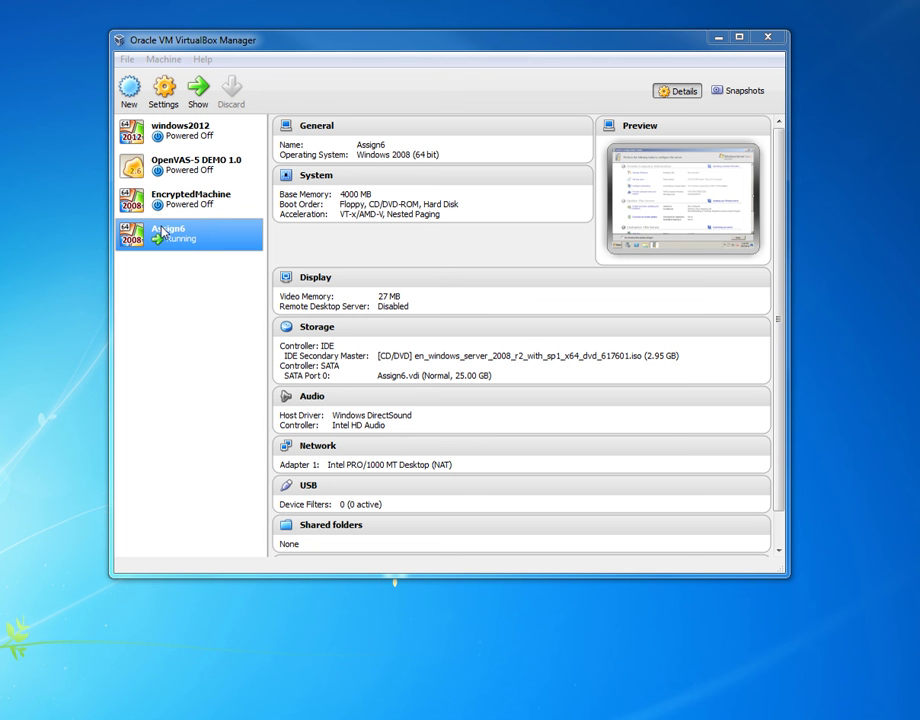
Begin a new virtual machine named VirtMach2 with type Microsoft Windows and version Windows 2008 (64 bit)
{"action": "left_click", "coordinate": [131, 94]}
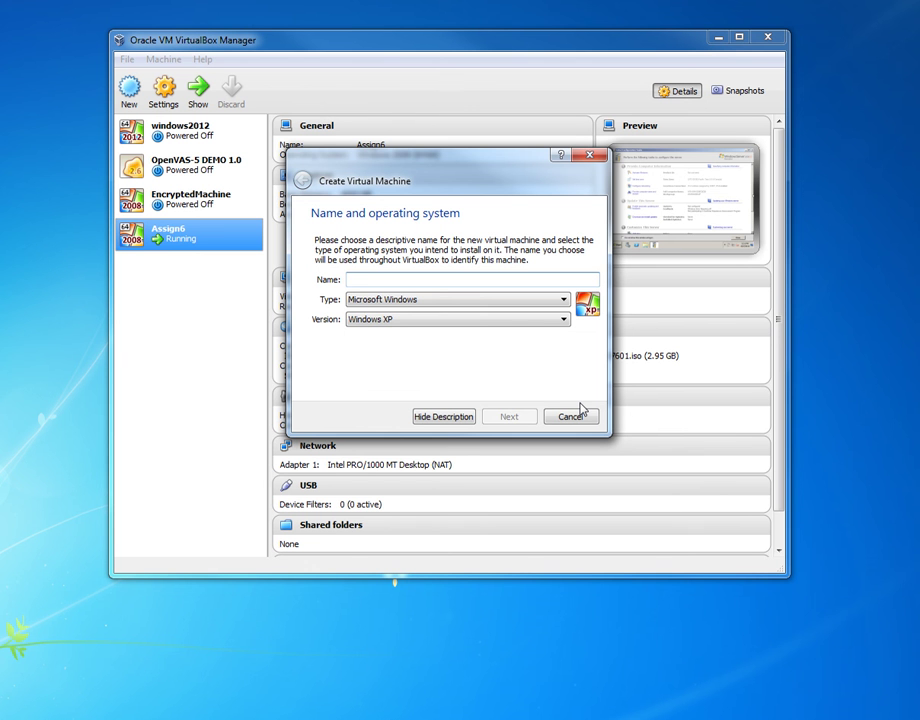
{"action": "type", "text": "VirtMa"}
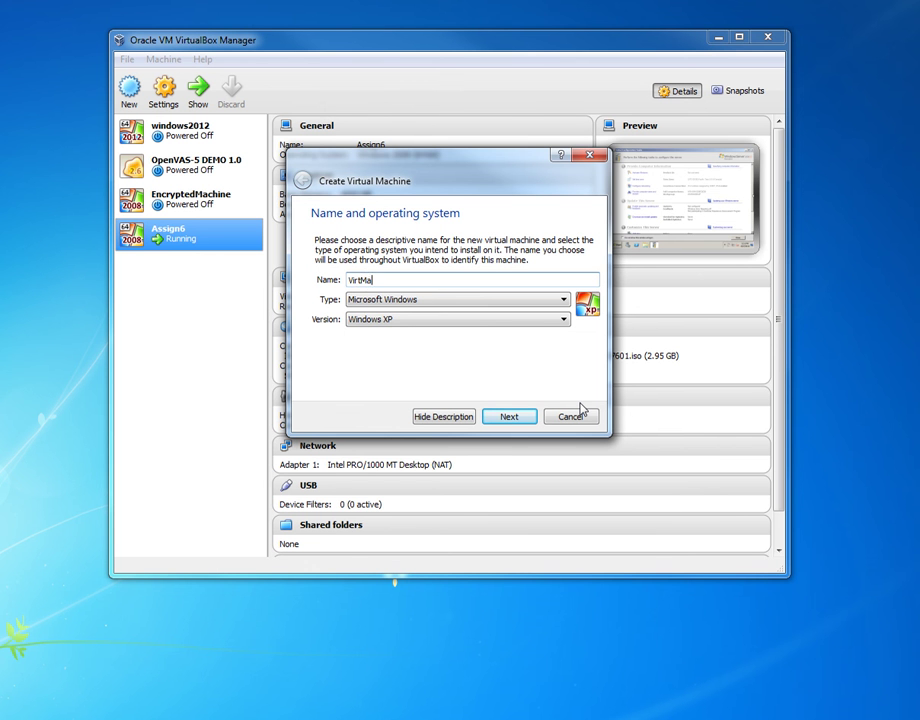
{"action": "type", "text": "ch2"}
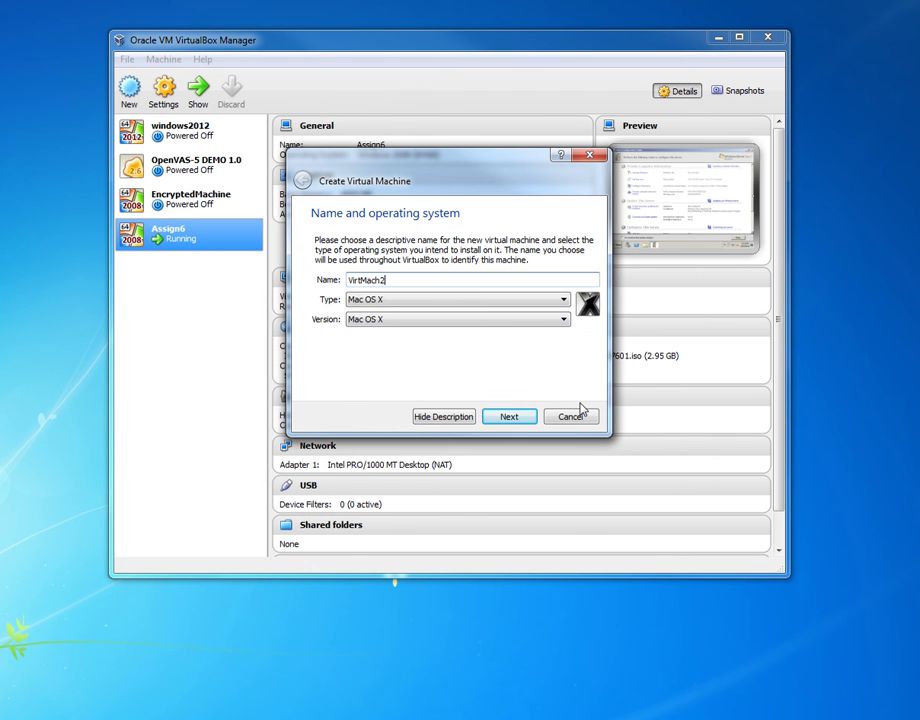
{"action": "left_click", "coordinate": [413, 304]}
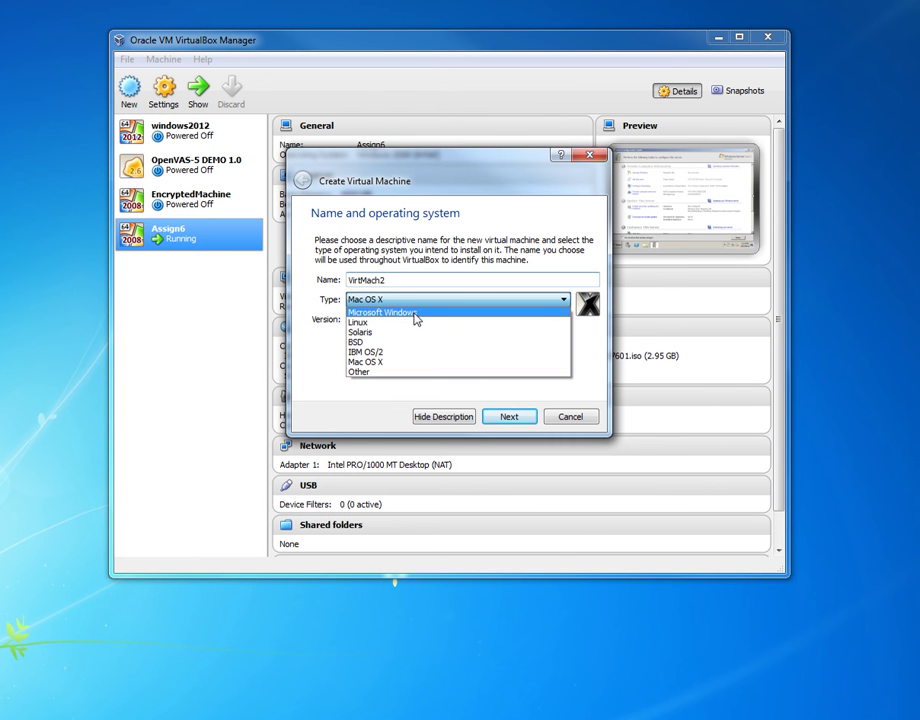
{"action": "left_click", "coordinate": [415, 313]}
{"action": "left_click", "coordinate": [390, 320]}
{"action": "left_click_drag", "start_coordinate": [565, 375], "coordinate": [577, 420]}
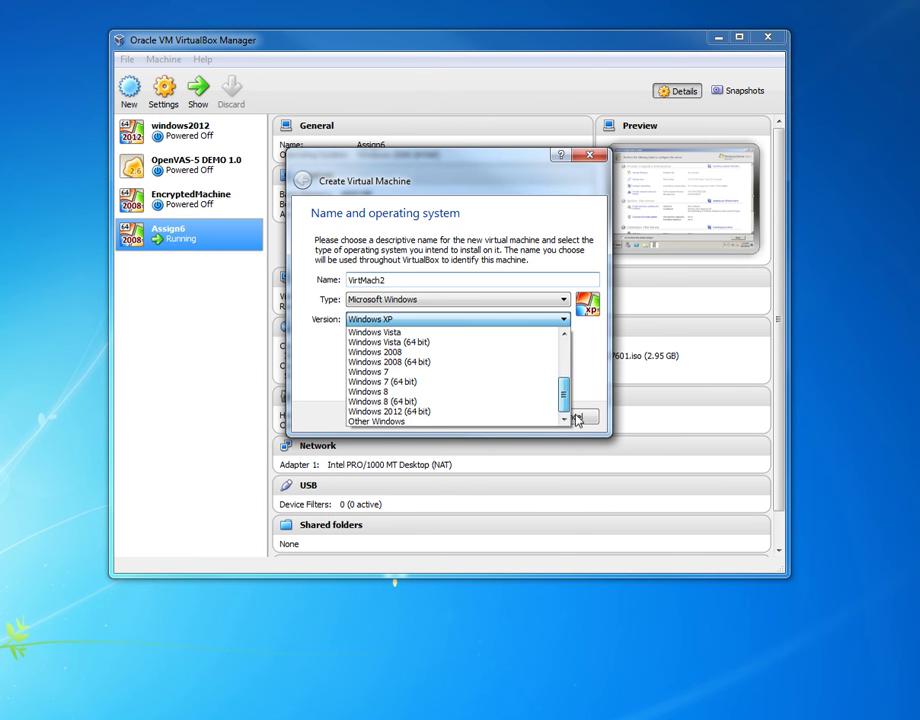
{"action": "left_click", "coordinate": [417, 403]}
{"action": "left_click", "coordinate": [538, 322]}
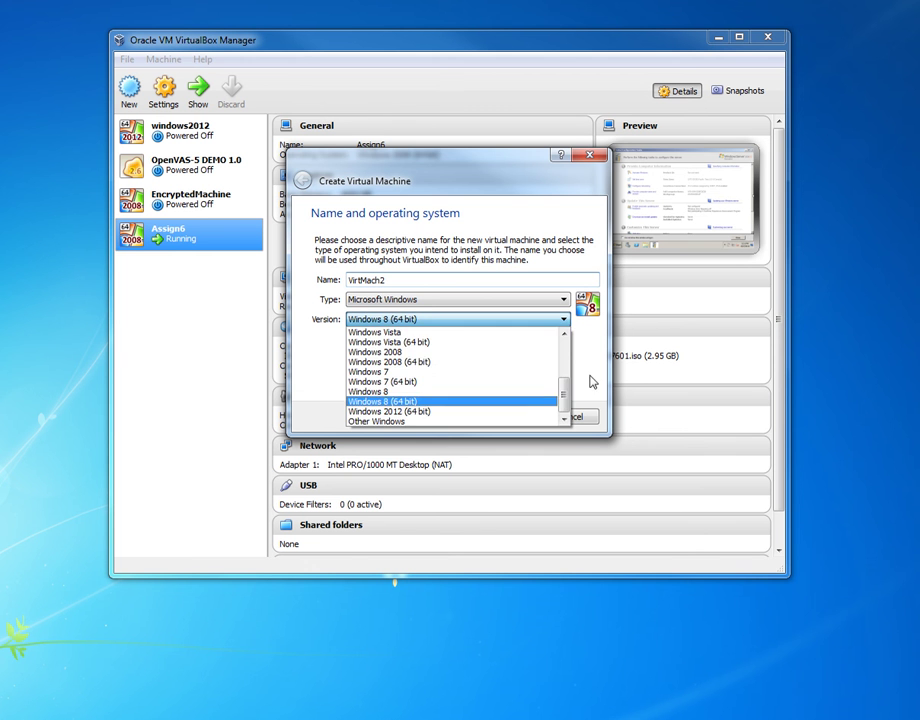
{"action": "left_click", "coordinate": [440, 362]}
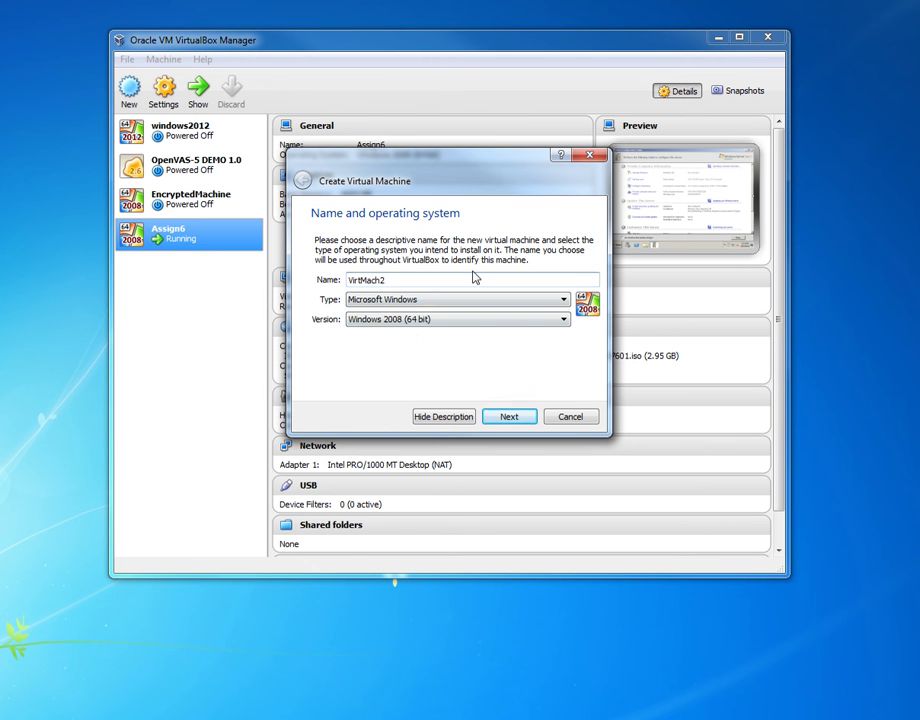
{"action": "left_click", "coordinate": [524, 417]}
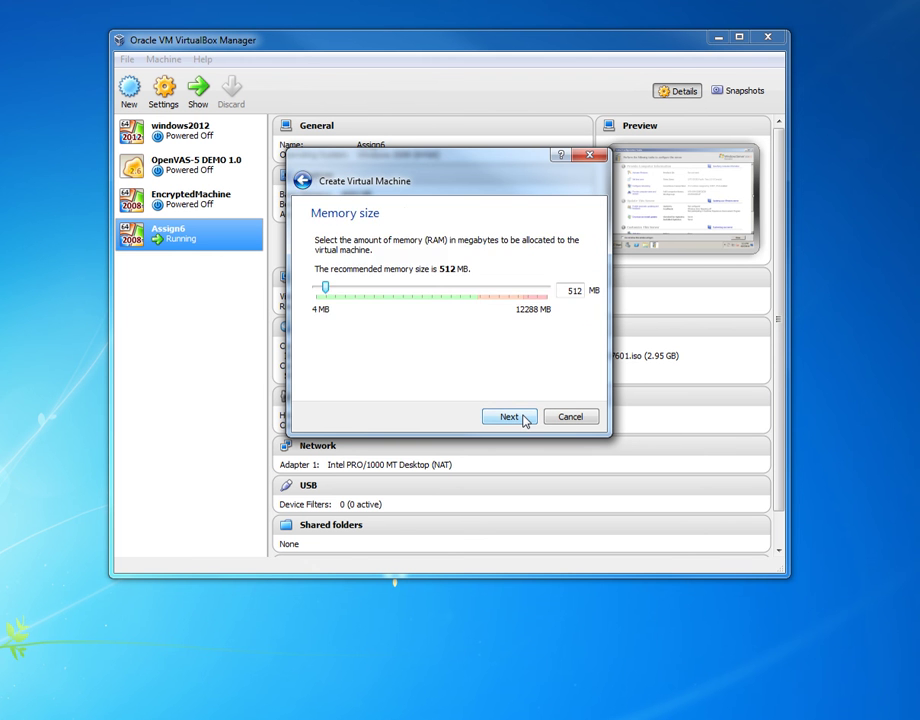
Allocate 2000 MB of memory to the new virtual machine
{"action": "double_click", "coordinate": [575, 290]}
{"action": "type", "text": "2000"}
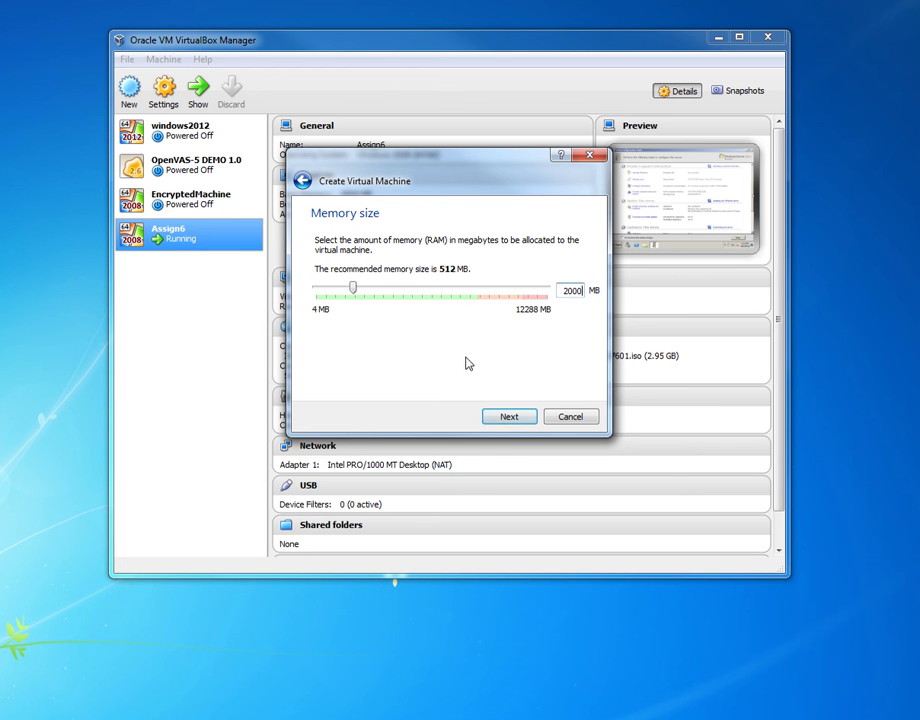
{"action": "left_click", "coordinate": [510, 421]}
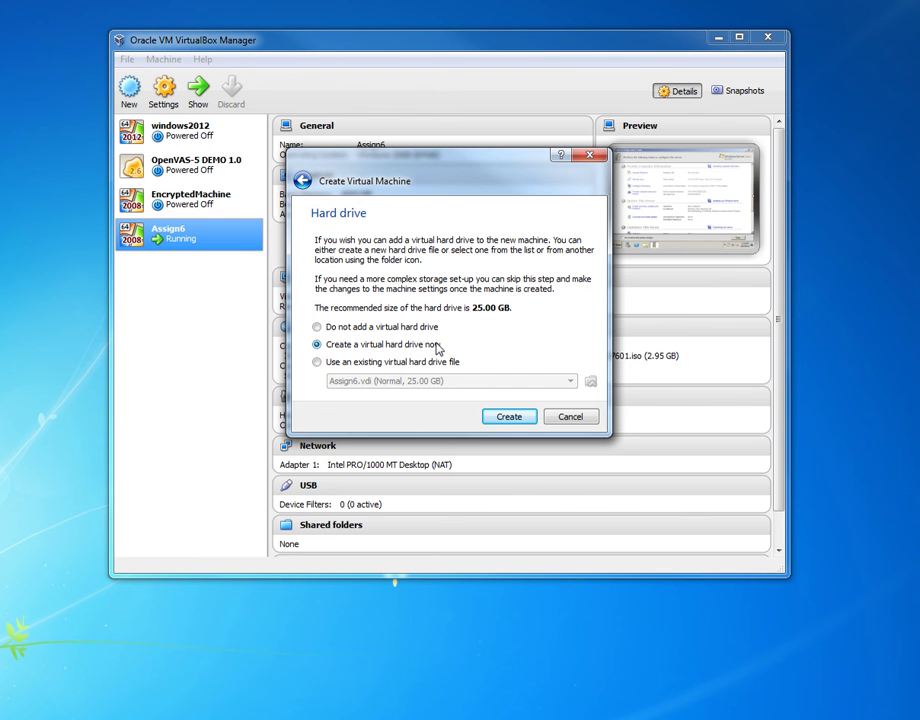
Create a fixed-size 25.00 GB VDI virtual hard drive named VirtMach2 for the new machine
{"action": "left_click", "coordinate": [513, 416]}
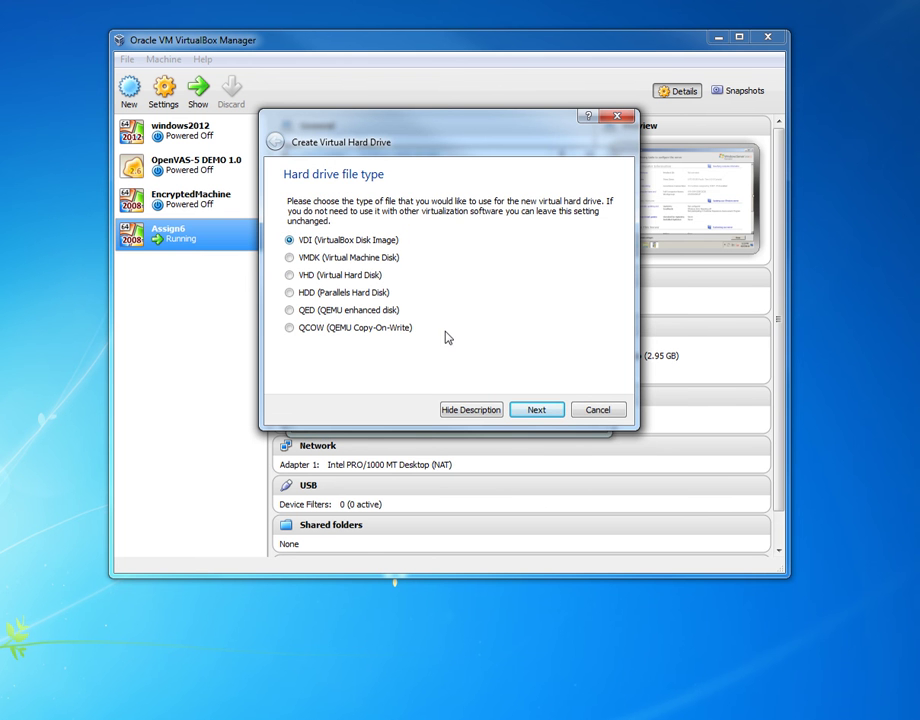
{"action": "left_click", "coordinate": [545, 413]}
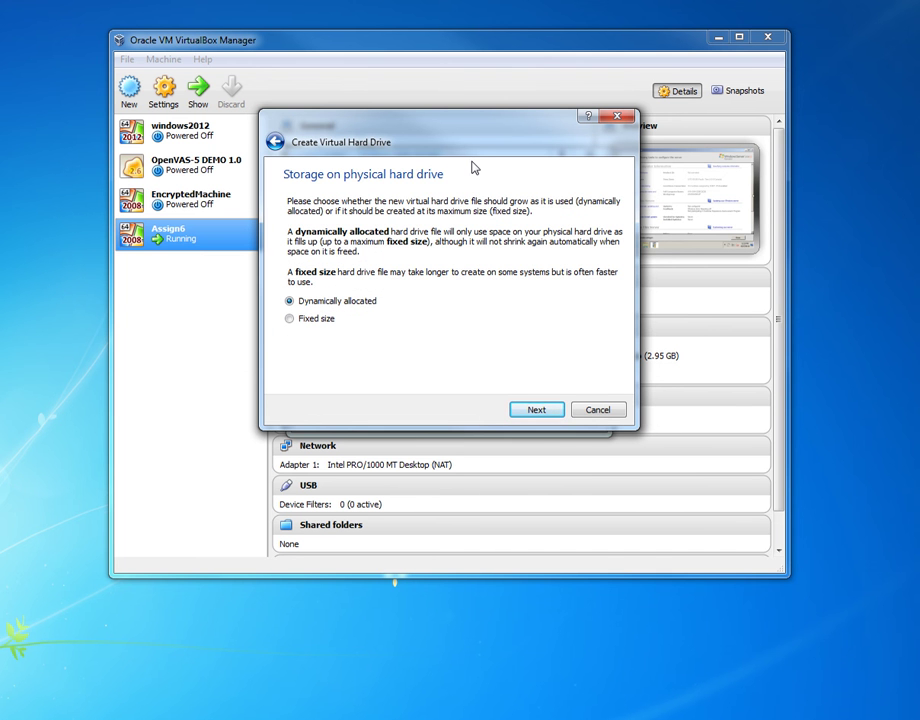
{"action": "left_click", "coordinate": [292, 321]}
{"action": "left_click", "coordinate": [537, 410]}
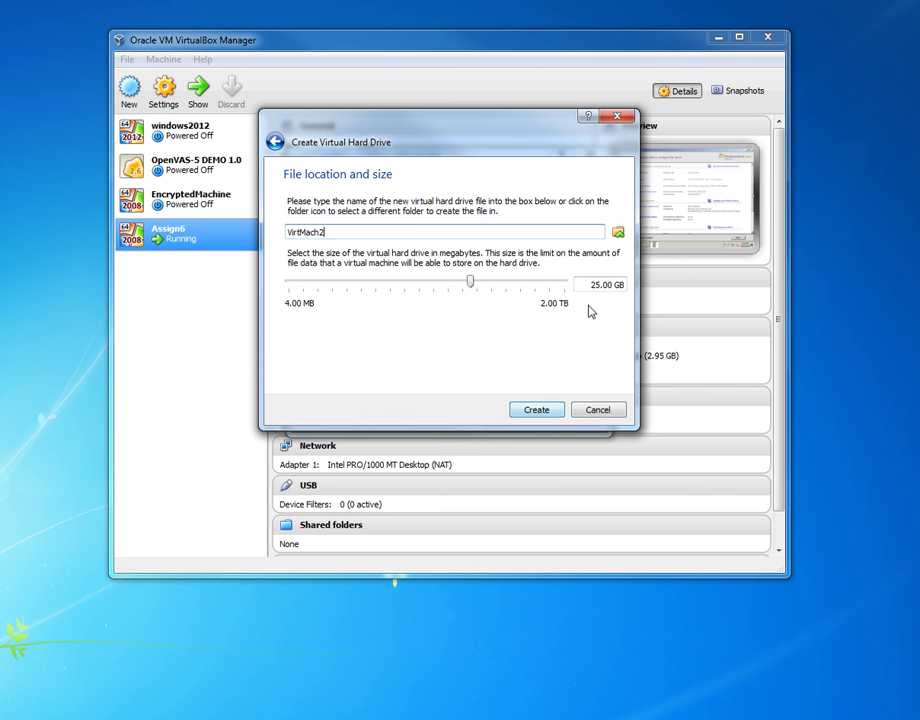
{"action": "left_click", "coordinate": [543, 412]}
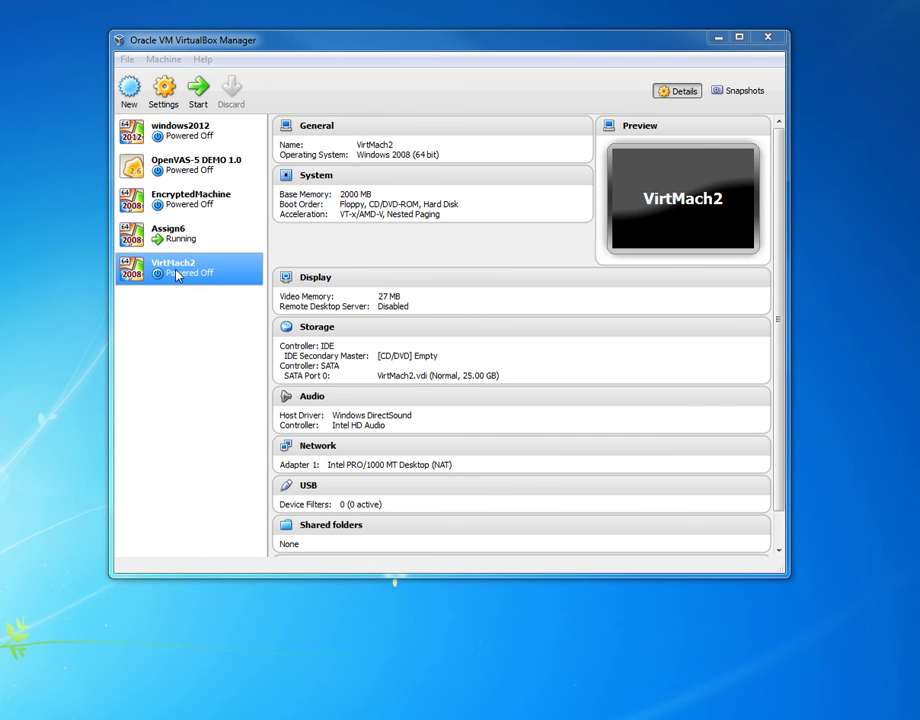
Attach en_windows_server_2008_r2_with_sp1_x64_dvd_617601.iso from the VirtualMachines folder to VirtMach2's empty IDE optical drive and save the settings
{"action": "left_click", "coordinate": [164, 92]}
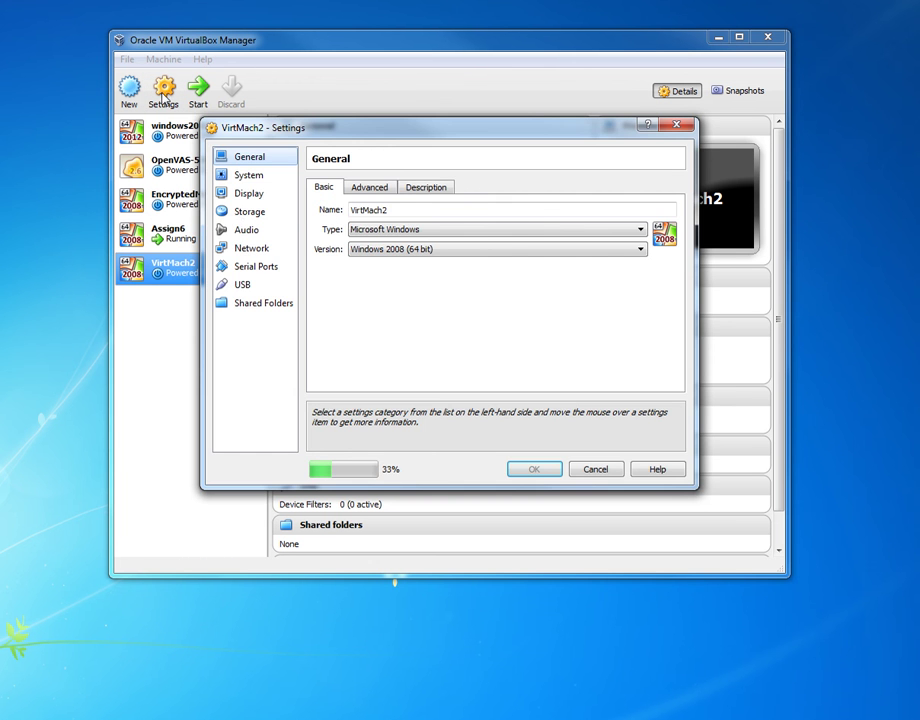
{"action": "left_click", "coordinate": [242, 212]}
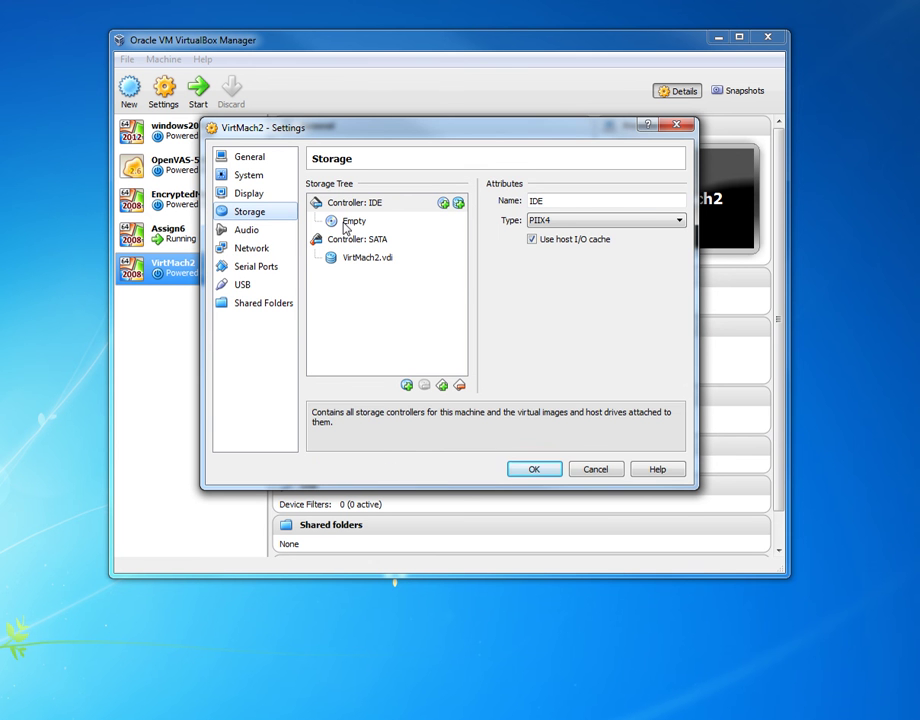
{"action": "left_click", "coordinate": [334, 225]}
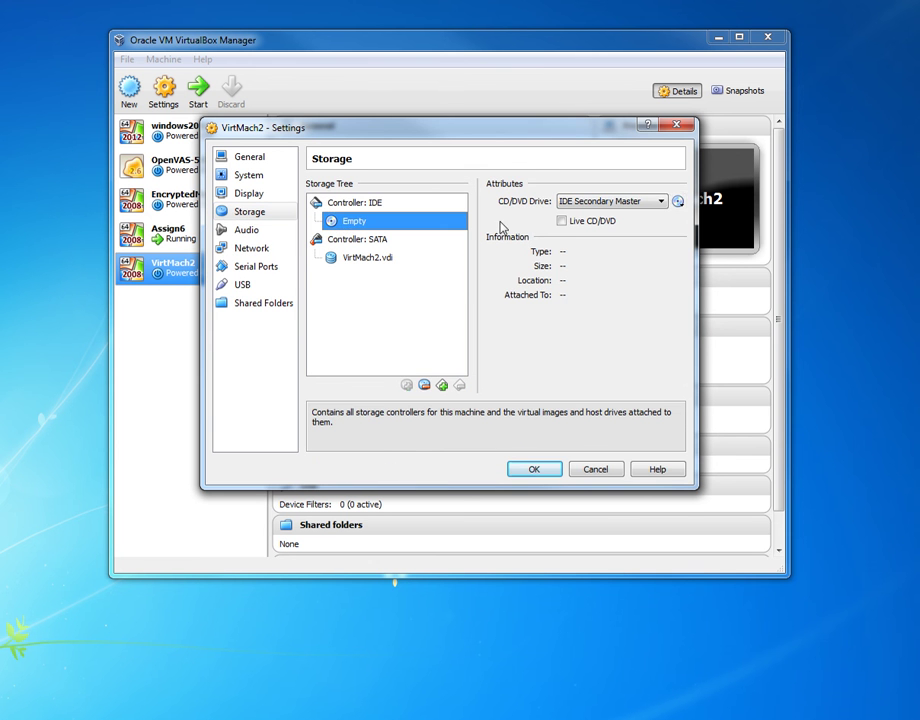
{"action": "left_click", "coordinate": [678, 203]}
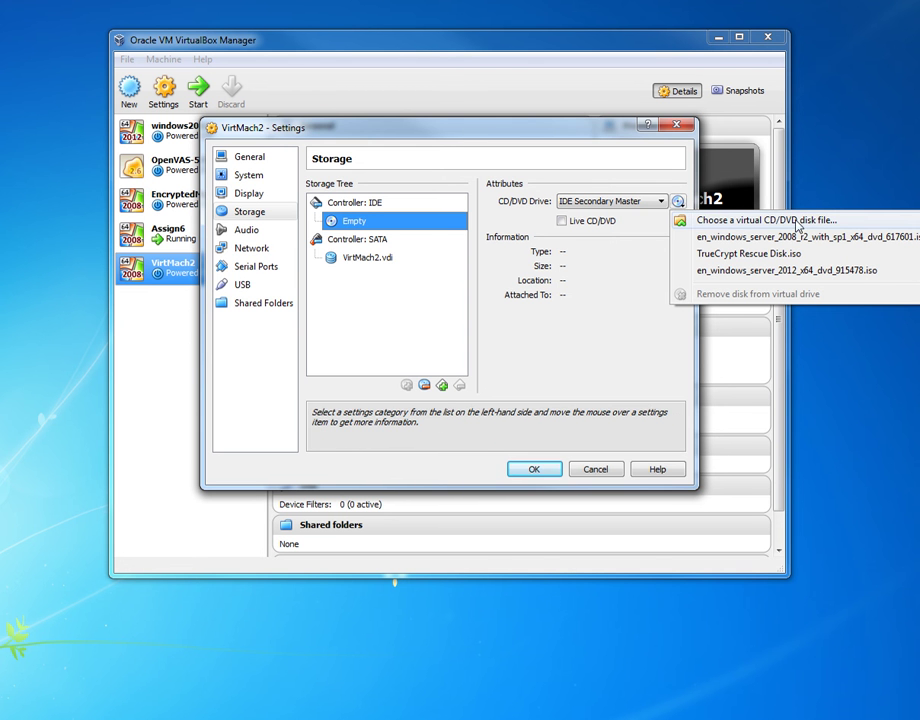
{"action": "left_click", "coordinate": [768, 222]}
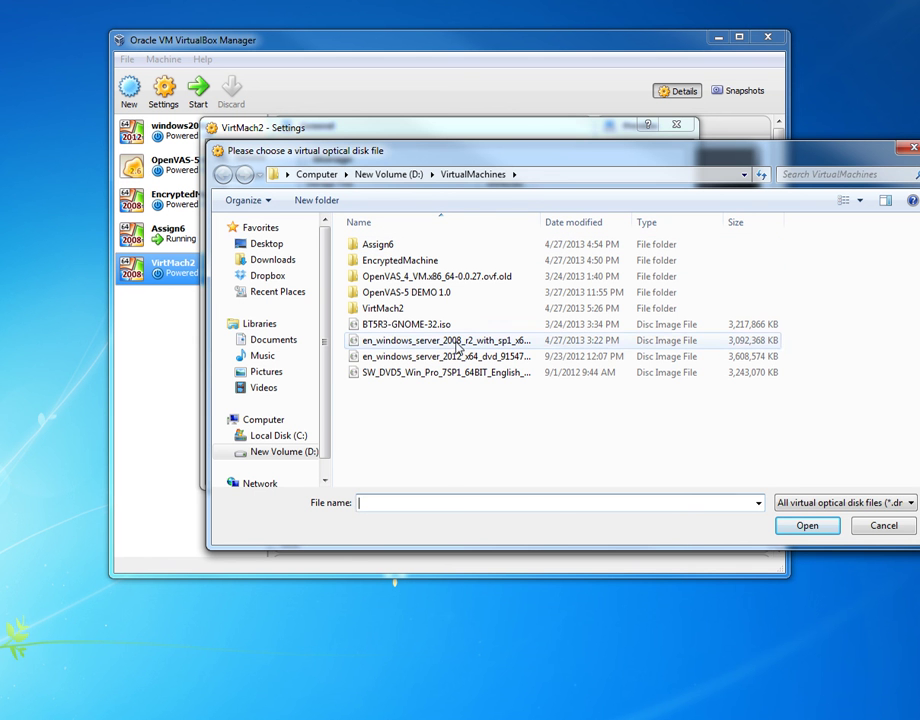
{"action": "left_click", "coordinate": [421, 343]}
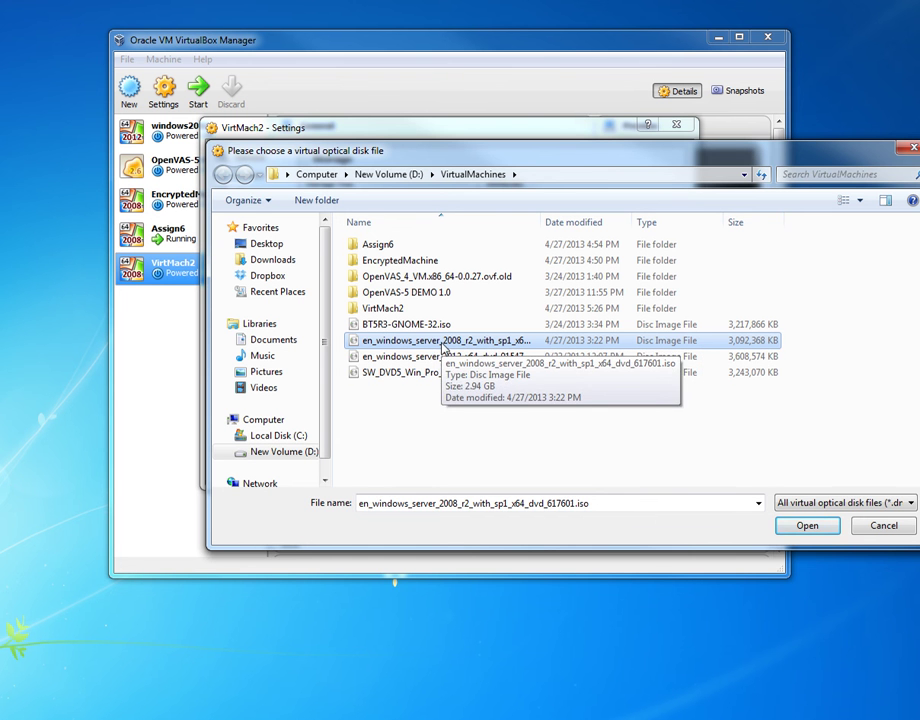
{"action": "left_click", "coordinate": [797, 527]}
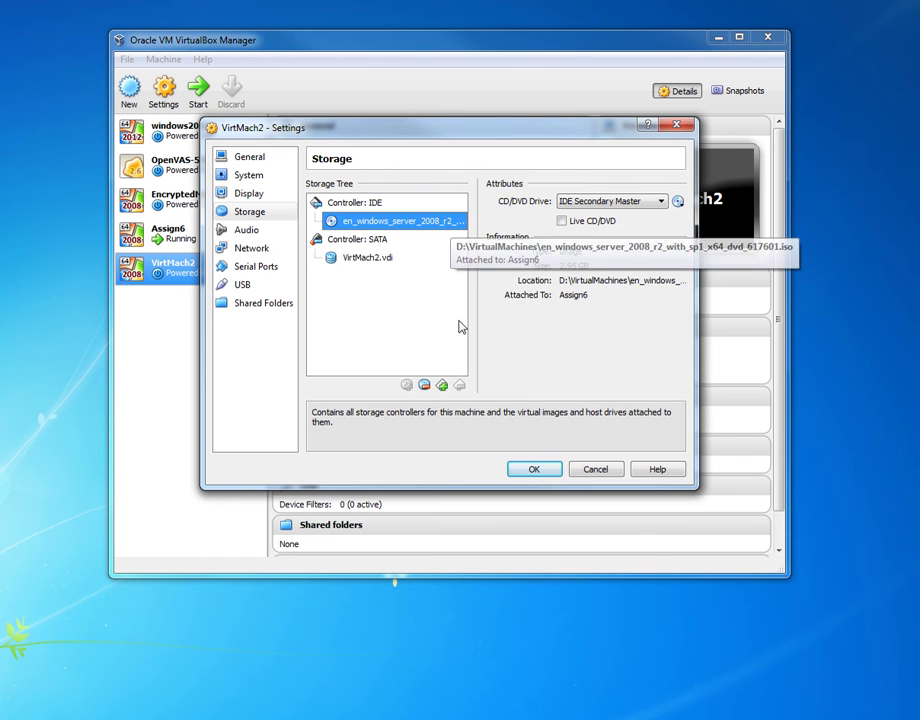
{"action": "left_click", "coordinate": [536, 476]}
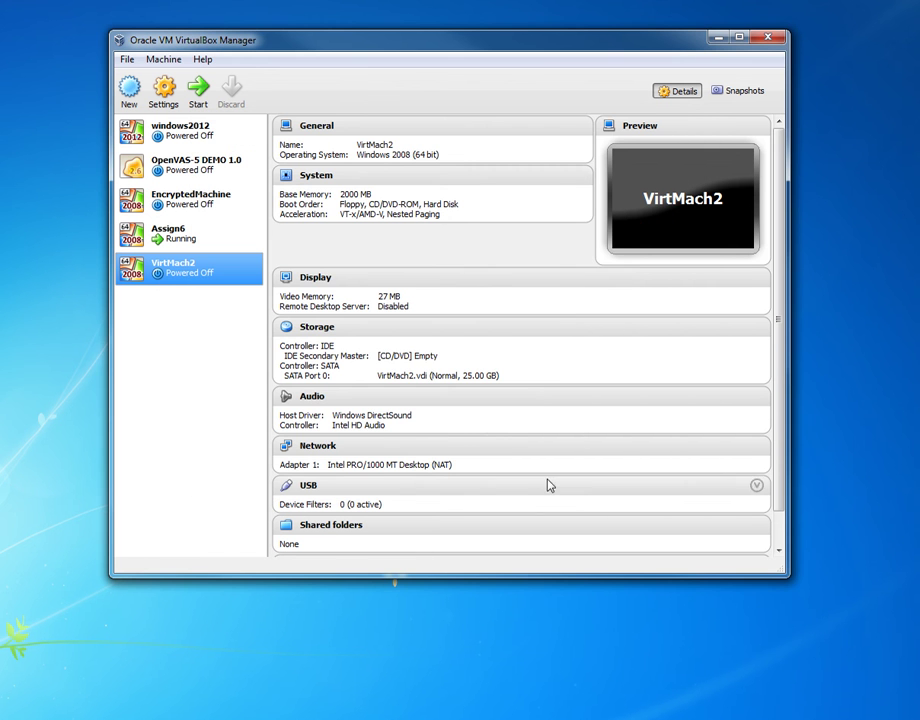
Start VirtMach2 and launch the Windows Server 2008 R2 installation with English, English (United States) format and US keyboard
{"action": "left_click", "coordinate": [204, 90]}
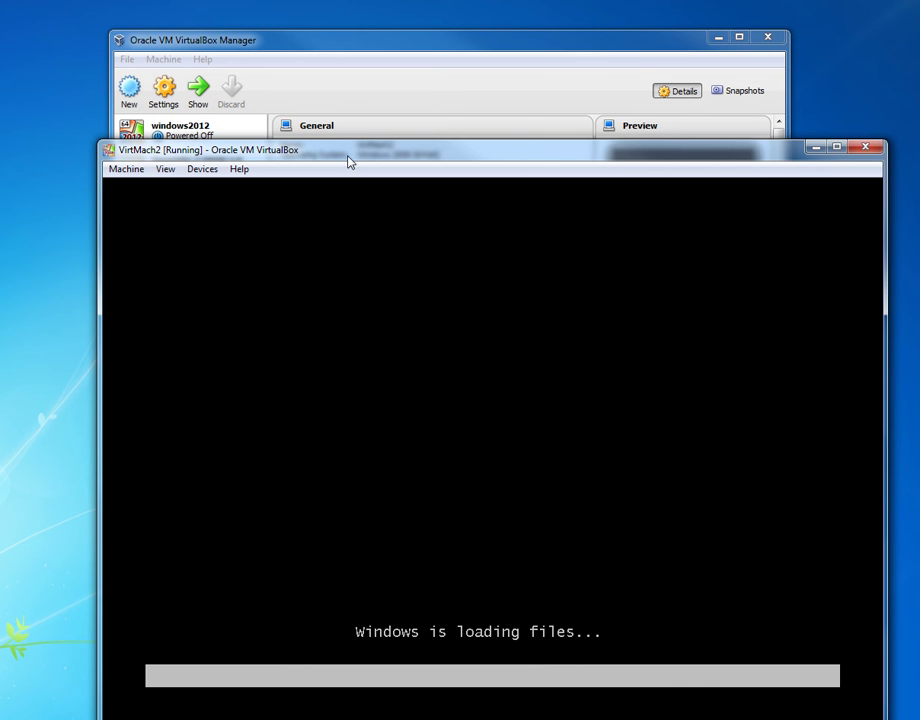
{"action": "left_click_drag", "start_coordinate": [349, 156], "coordinate": [323, 44]}
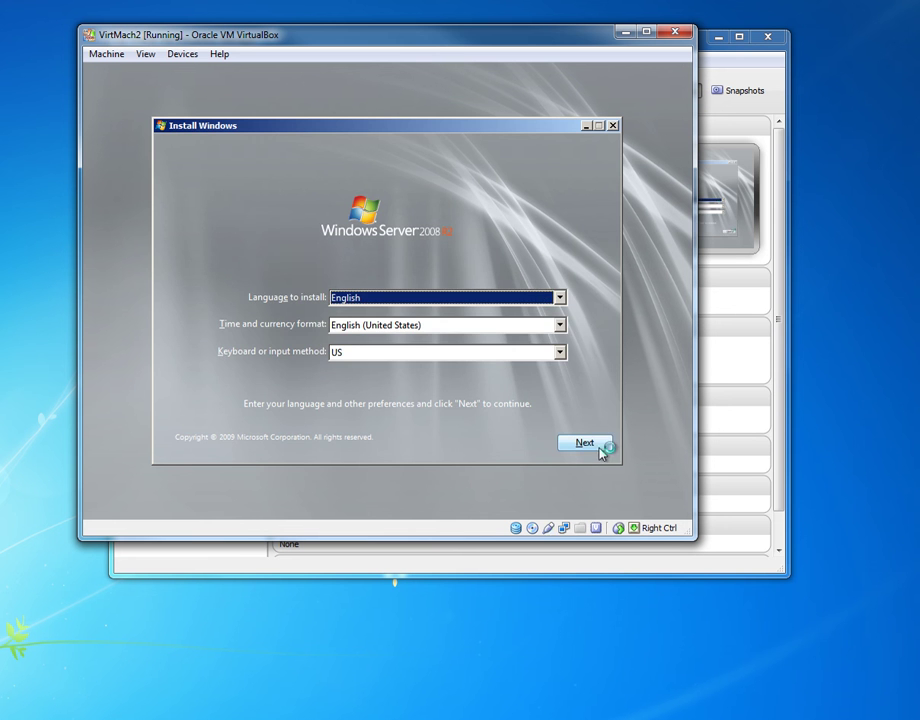
{"action": "left_click", "coordinate": [597, 444]}
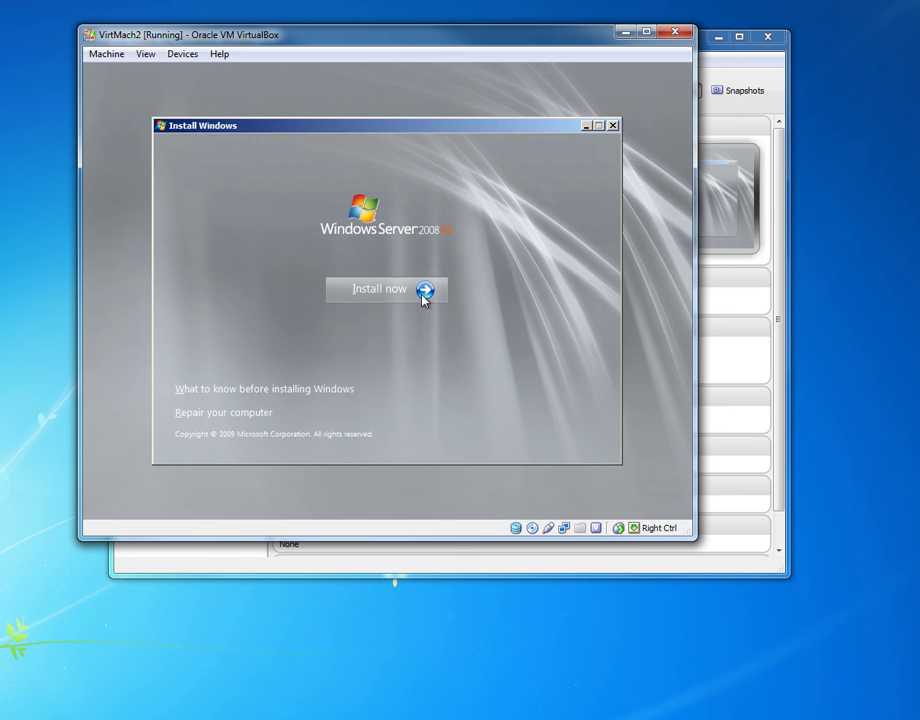
{"action": "left_click", "coordinate": [424, 294]}
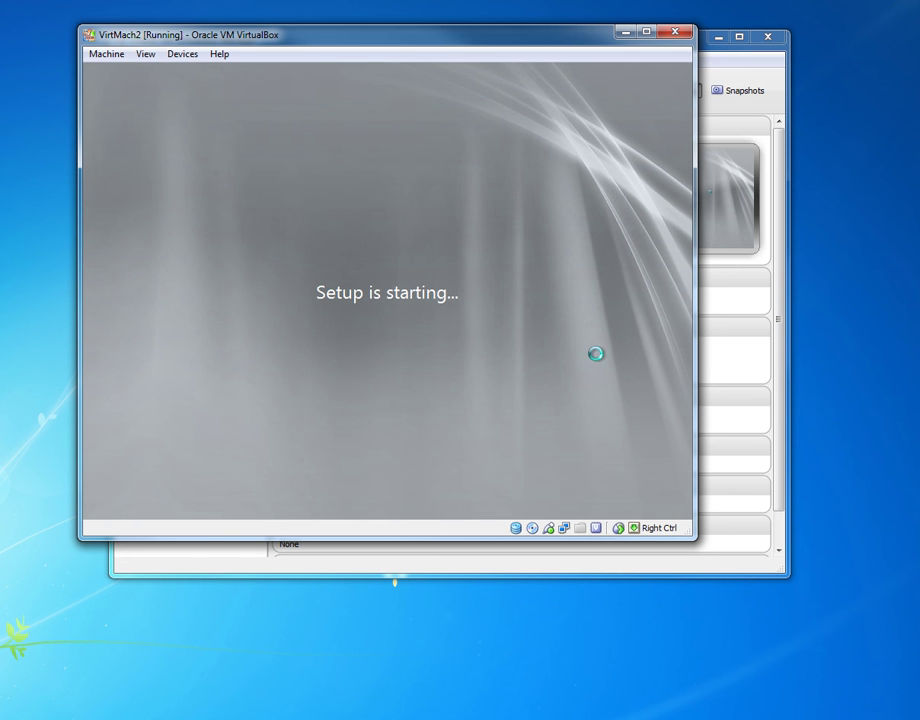